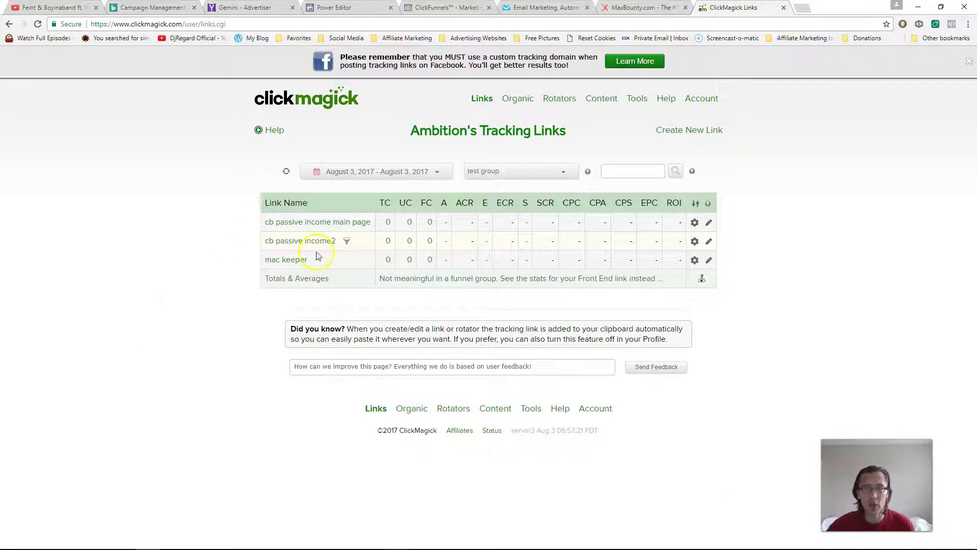
Open the mac keeper link's settings, select its MaxBounty primary URL, and close the MacKeeper landing page
click(284, 260)
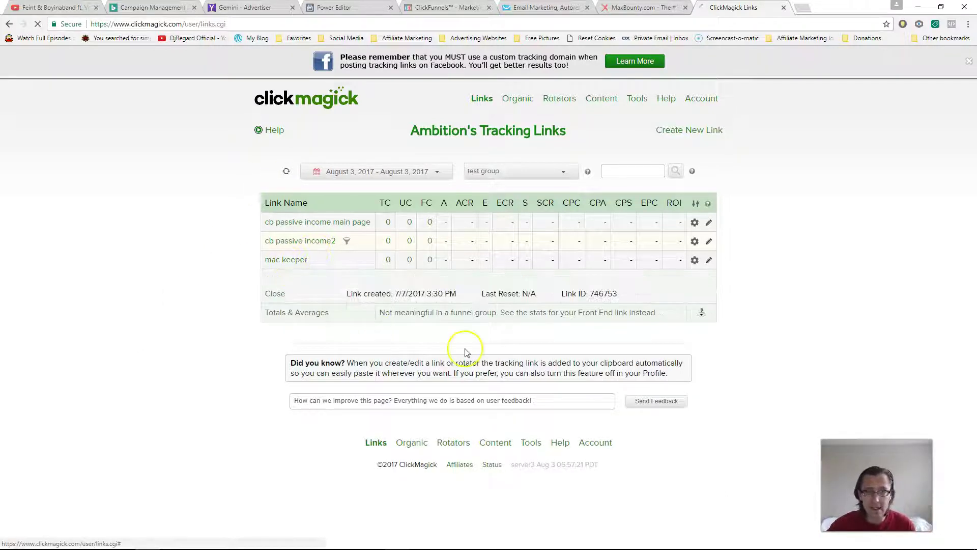
drag(356, 386, 574, 387)
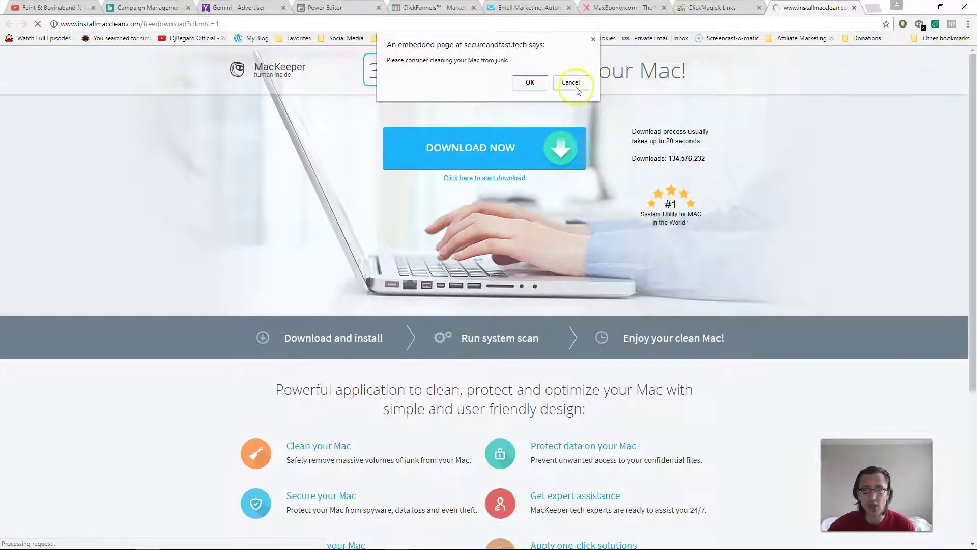
click(855, 8)
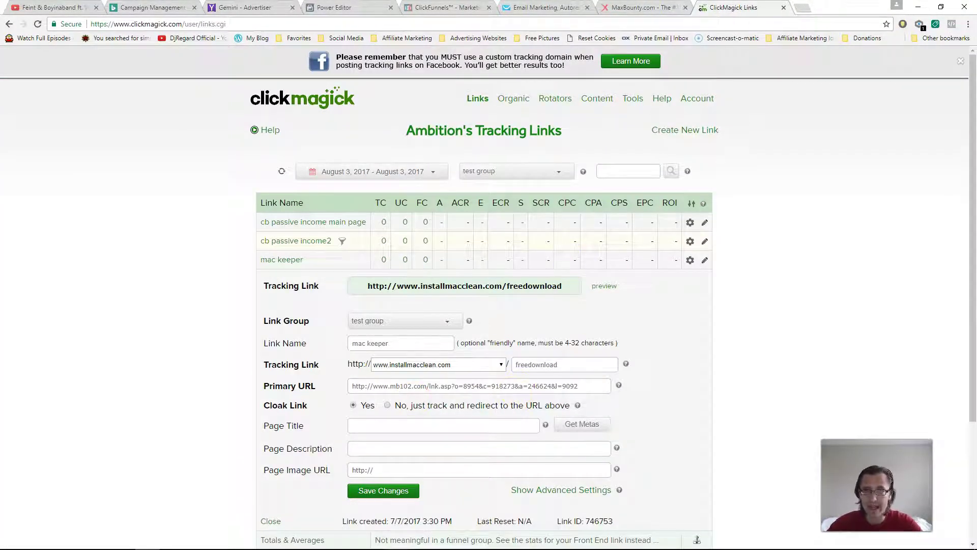
click(641, 7)
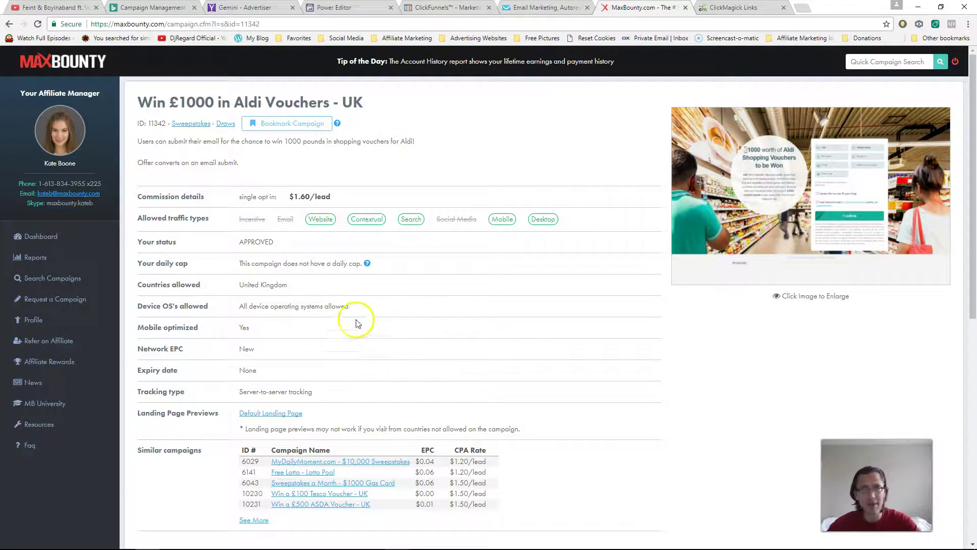
scroll(356, 303, down, 8)
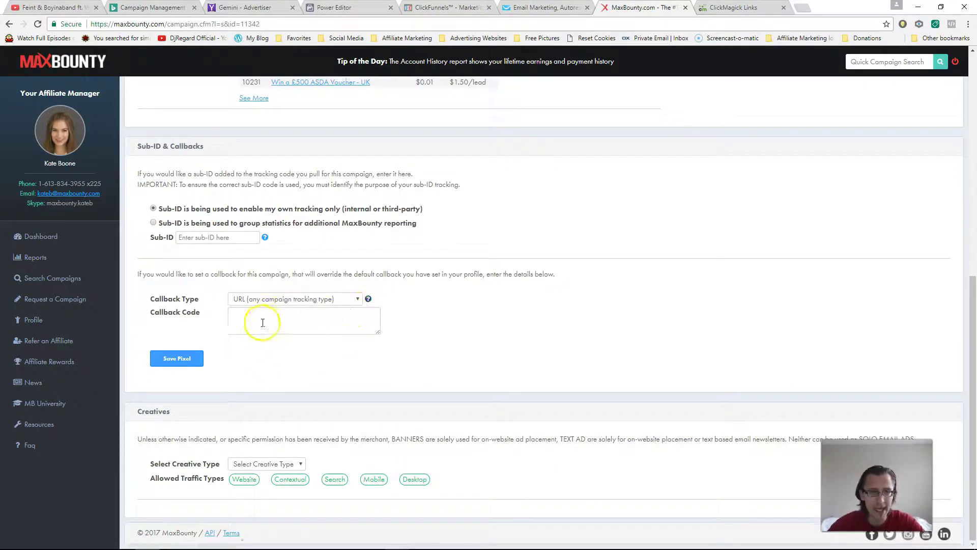
click(265, 321)
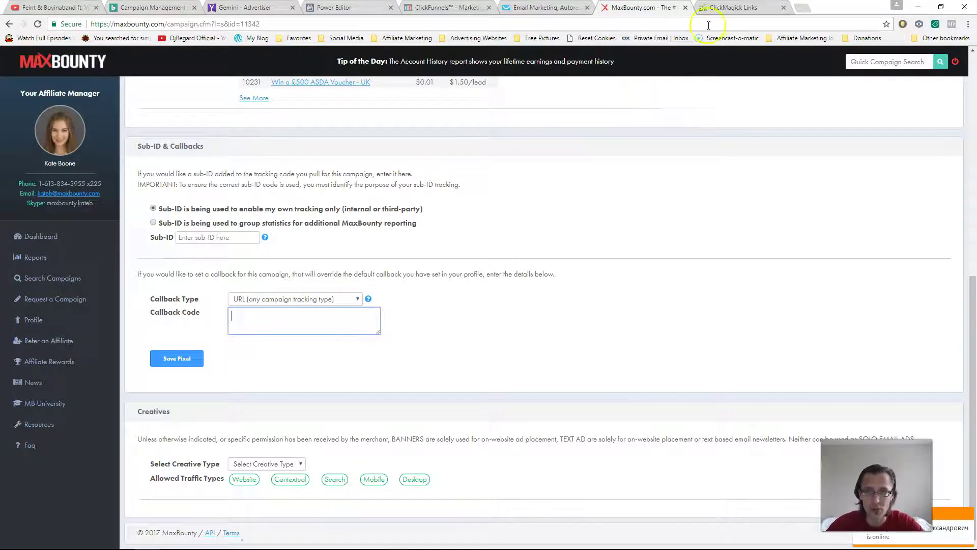
click(733, 9)
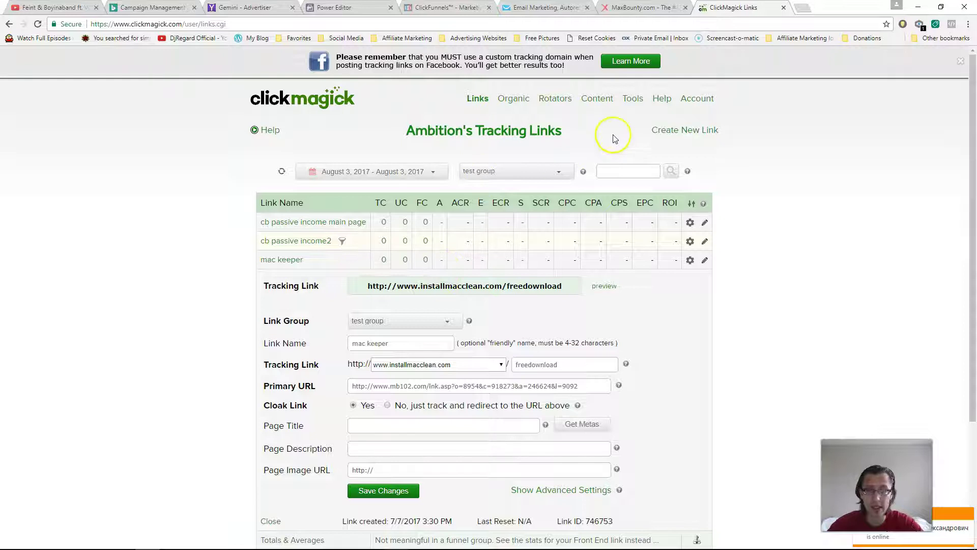
Generate MaxBounty's custom postback URL in the Postback Builder and select the Step 3 URL
click(634, 99)
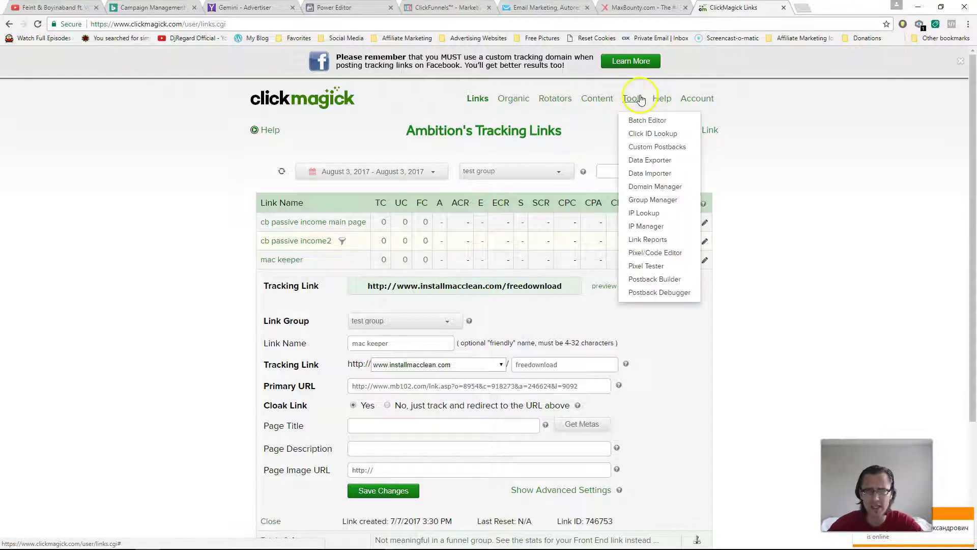
click(664, 279)
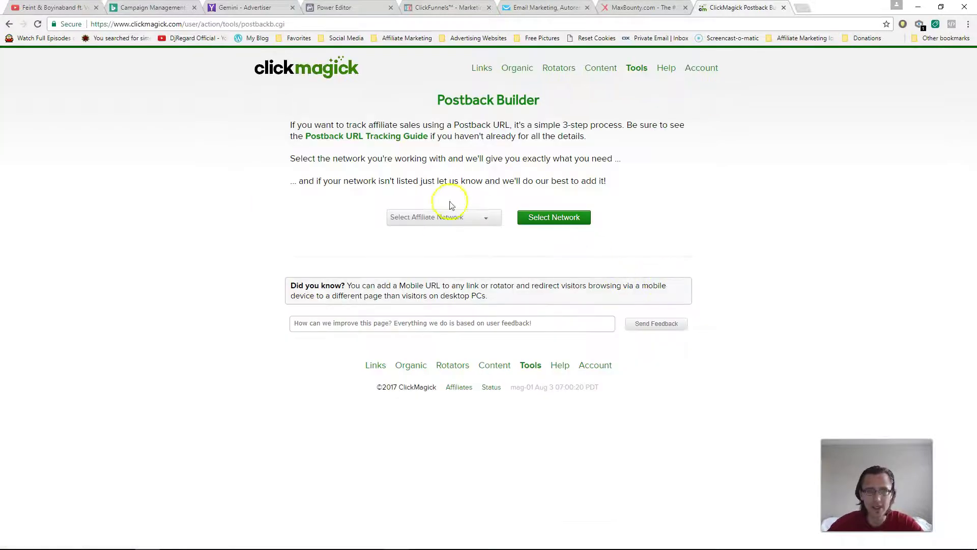
click(443, 222)
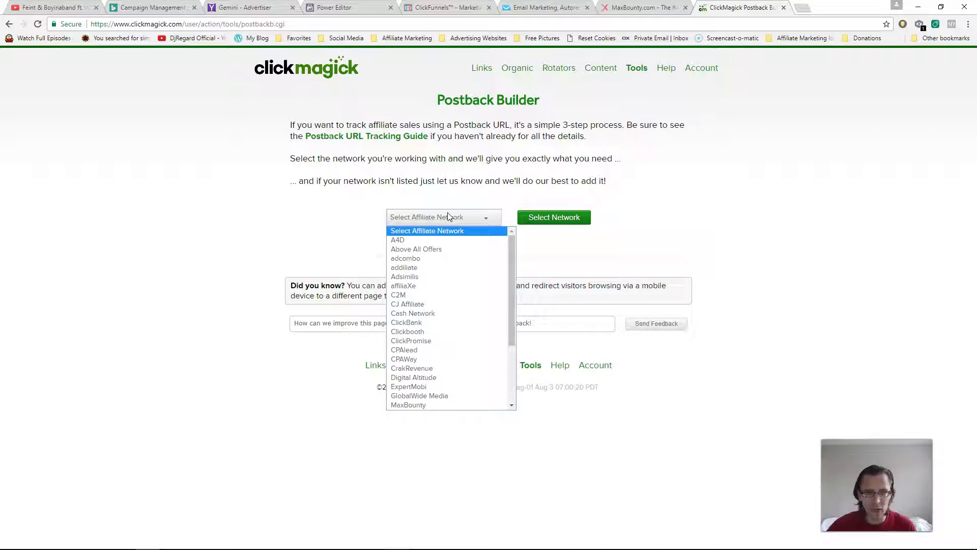
scroll(509, 331, down, 2)
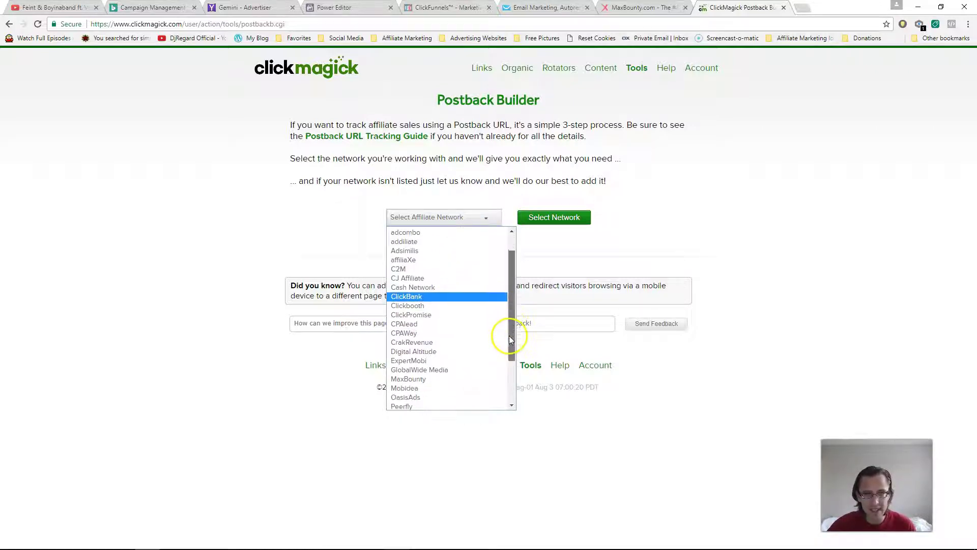
click(415, 375)
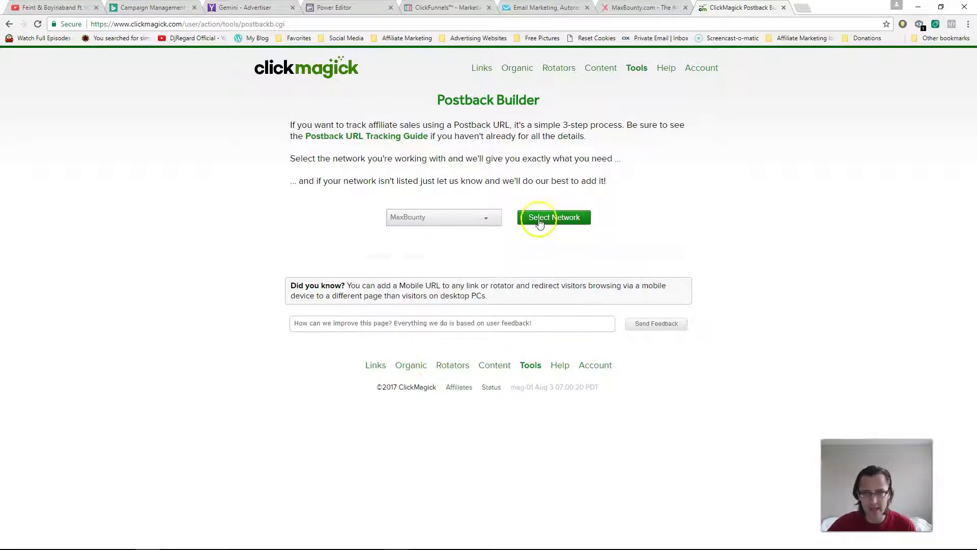
click(551, 218)
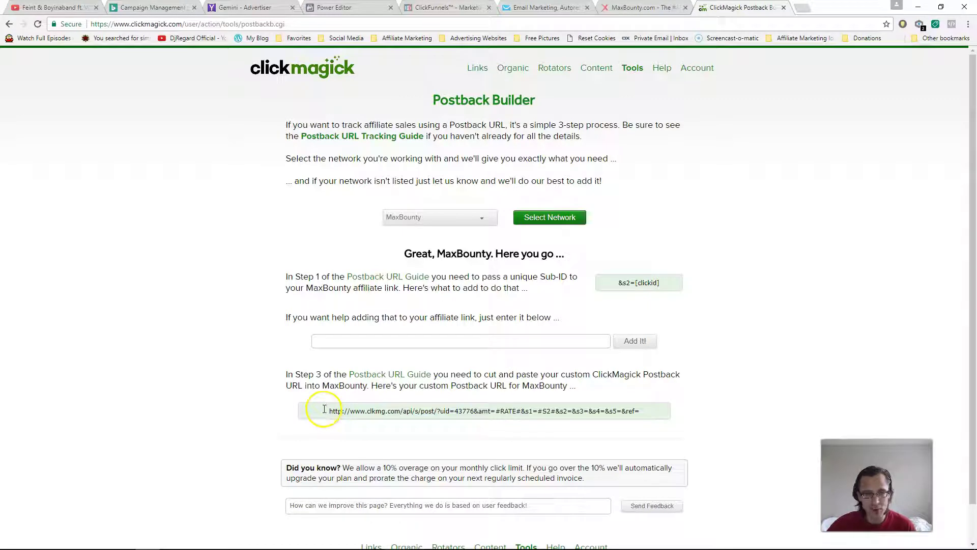
drag(325, 410, 653, 409)
key(ctrl+c)
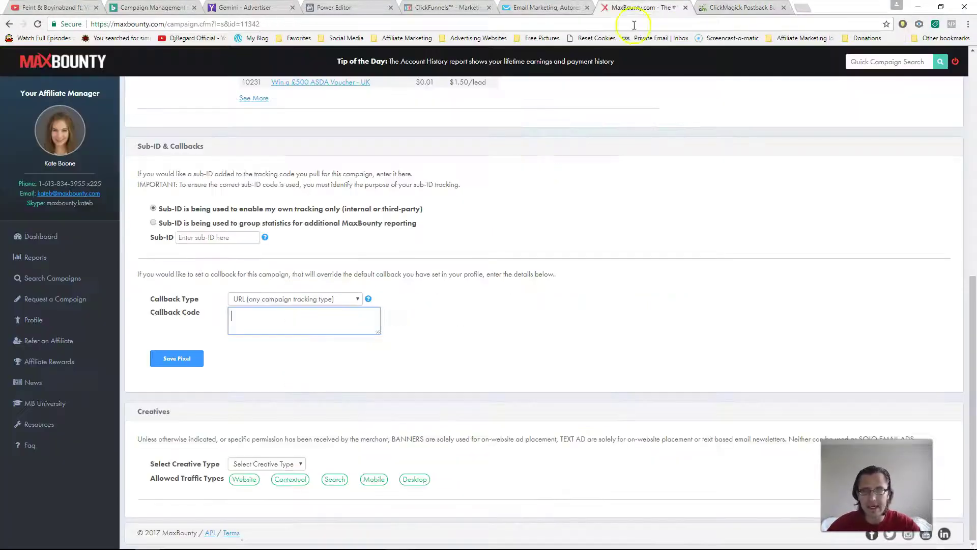
Paste the ClickMagick postback URL into the MaxBounty campaign's Callback Code and save the pixel
key(ctrl+shift+Tab)
click(256, 314)
key(ctrl+v)
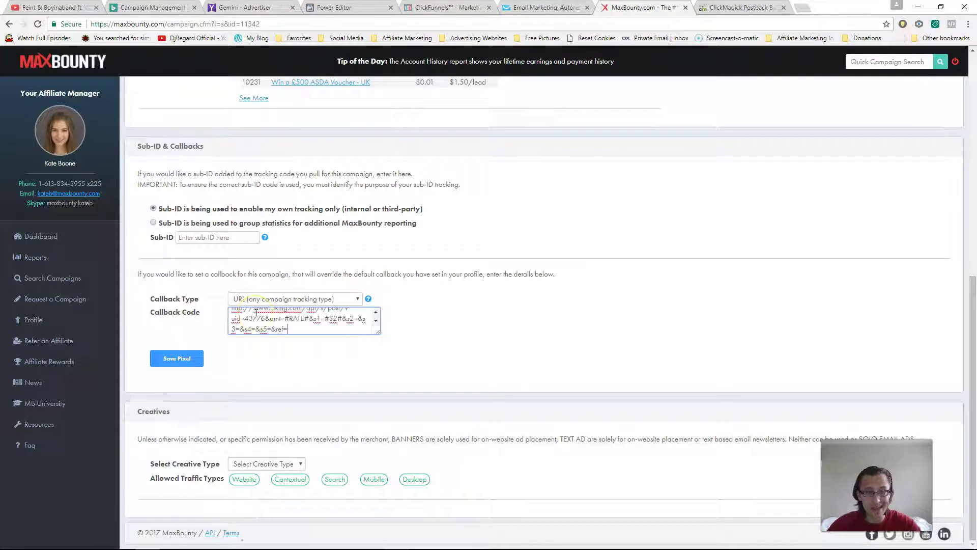
click(178, 359)
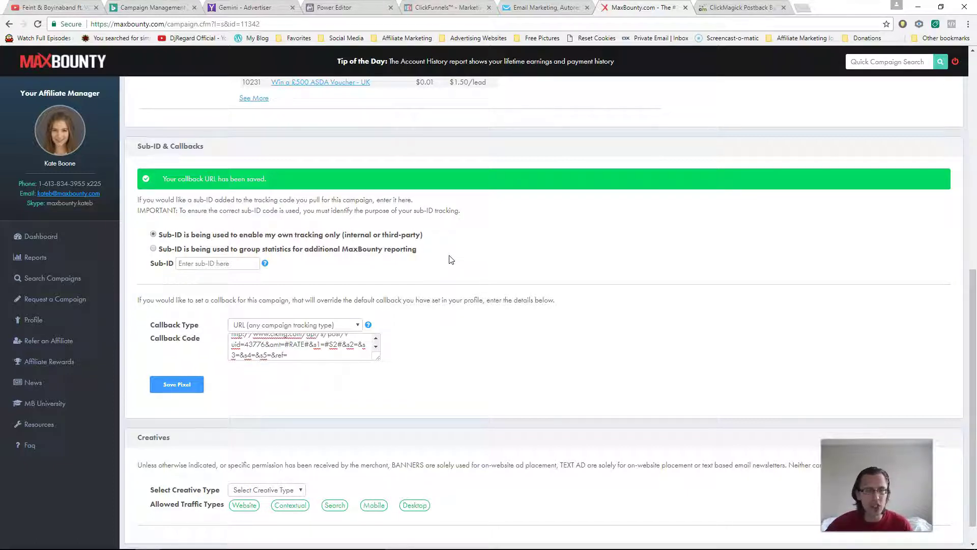
click(66, 311)
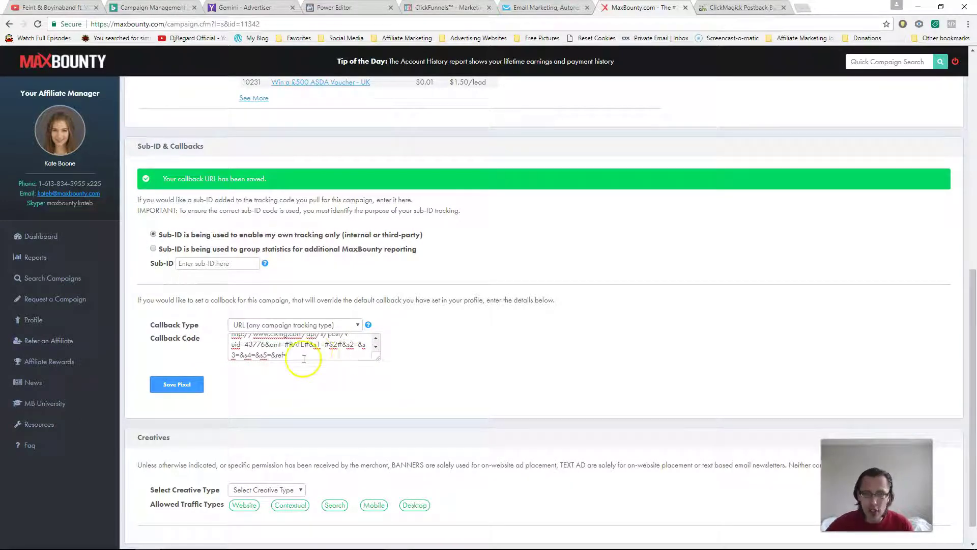
click(722, 7)
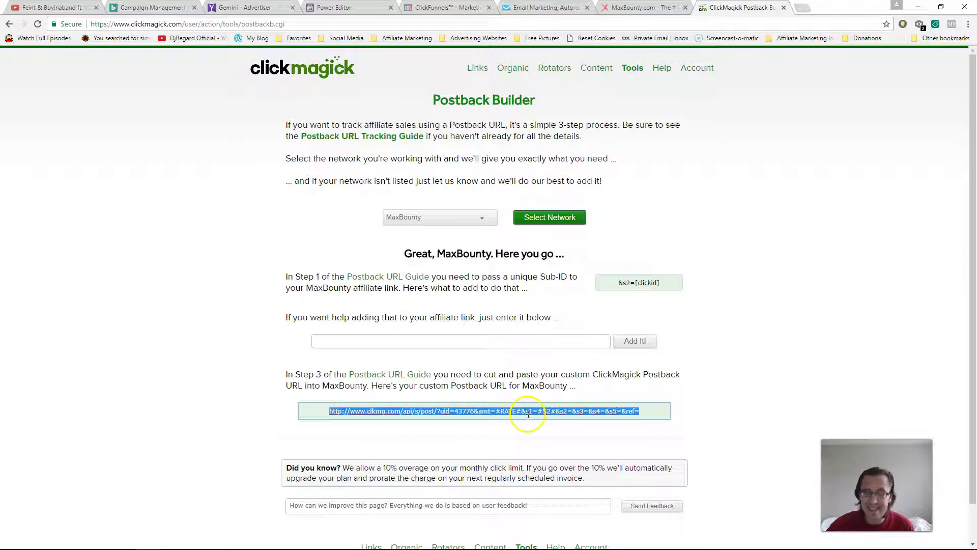
Reselect the full MaxBounty postback URL in the Postback Builder for comparison
drag(475, 412, 387, 412)
click(506, 420)
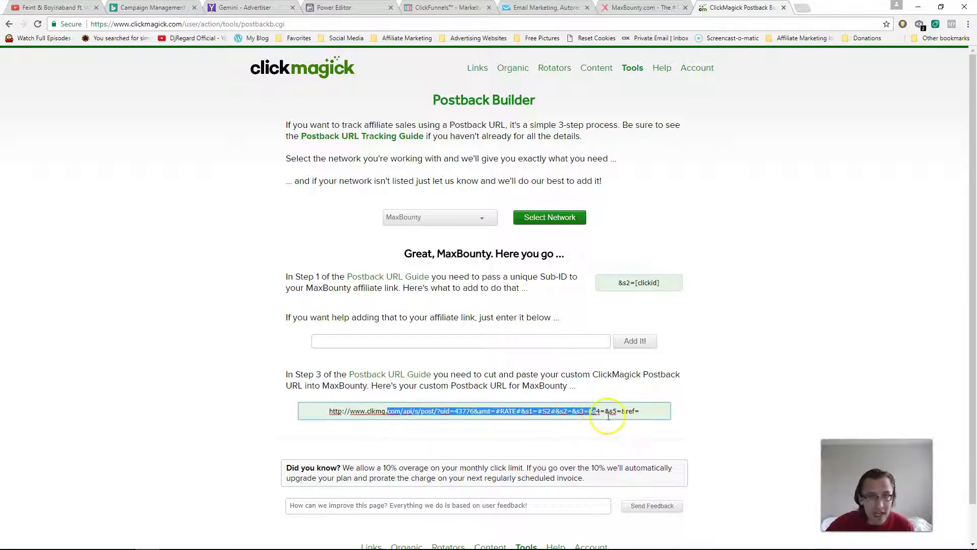
click(643, 7)
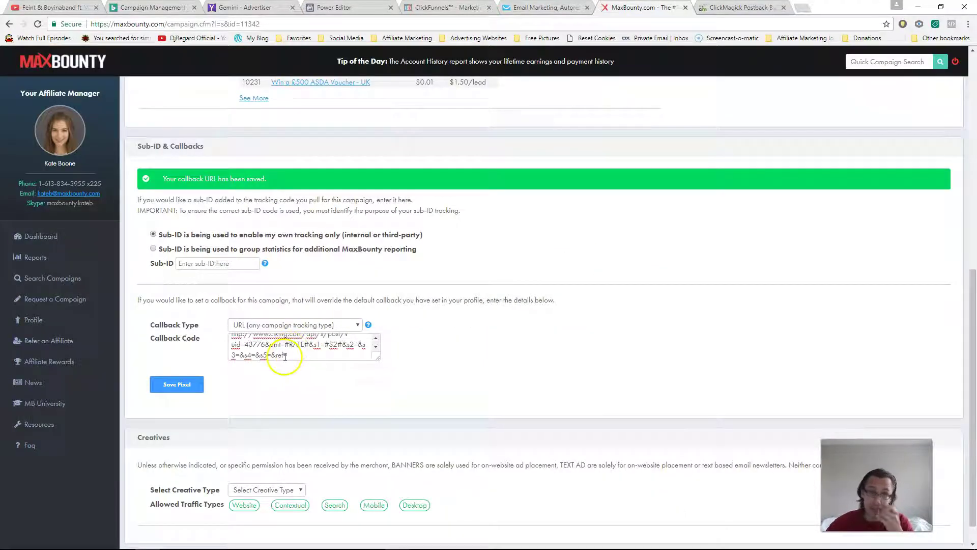
Set the Aldi Vouchers offer's callback type to 'Use default callback (set in your profile)'
scroll(286, 356, up, 5)
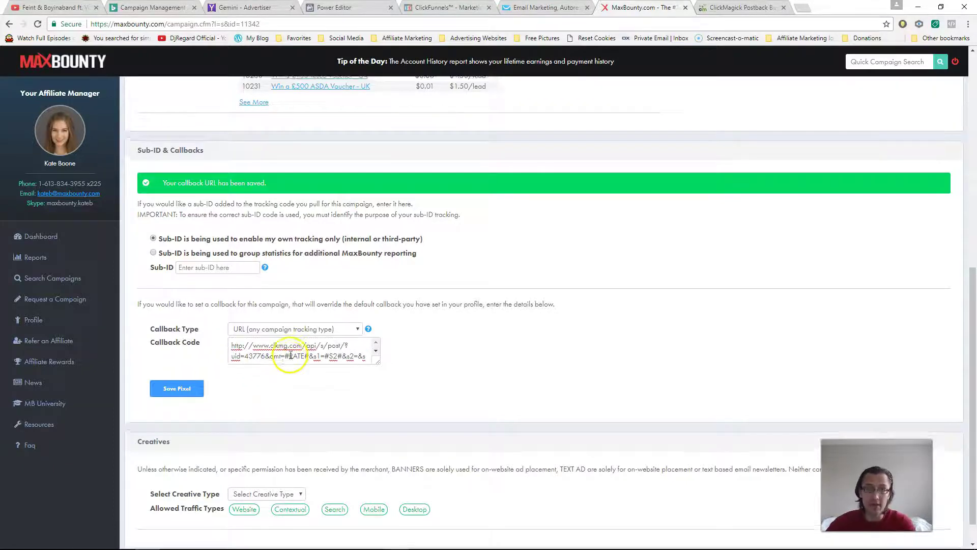
scroll(301, 338, up, 5)
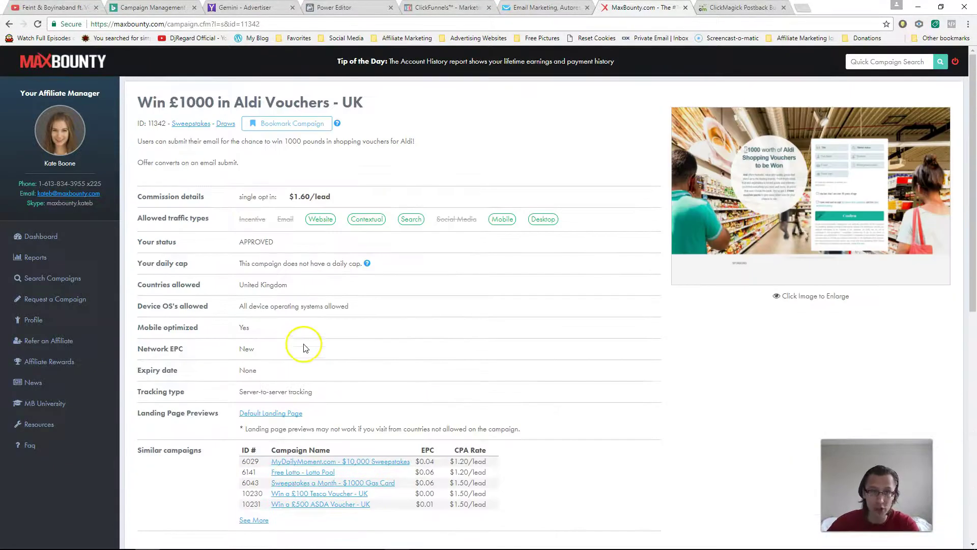
scroll(306, 343, down, 7)
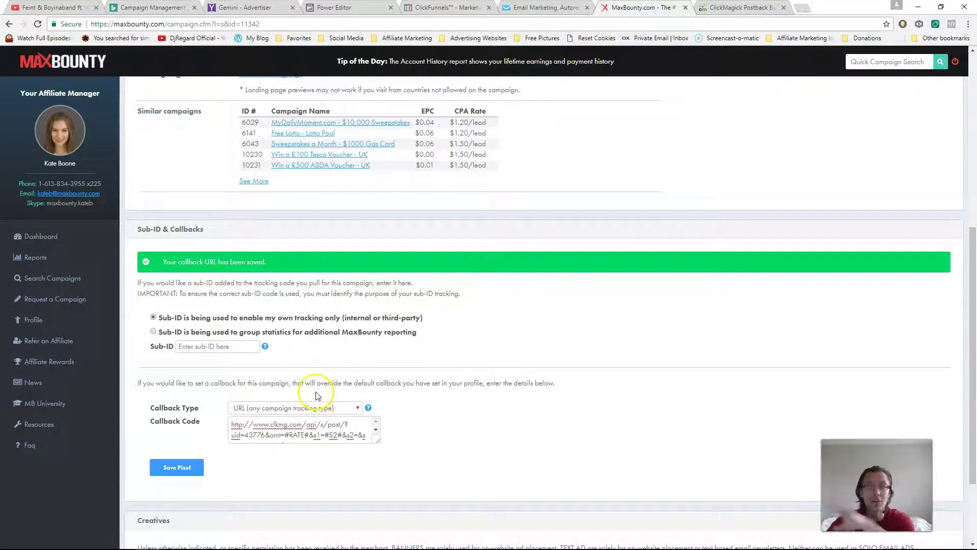
click(278, 408)
click(273, 424)
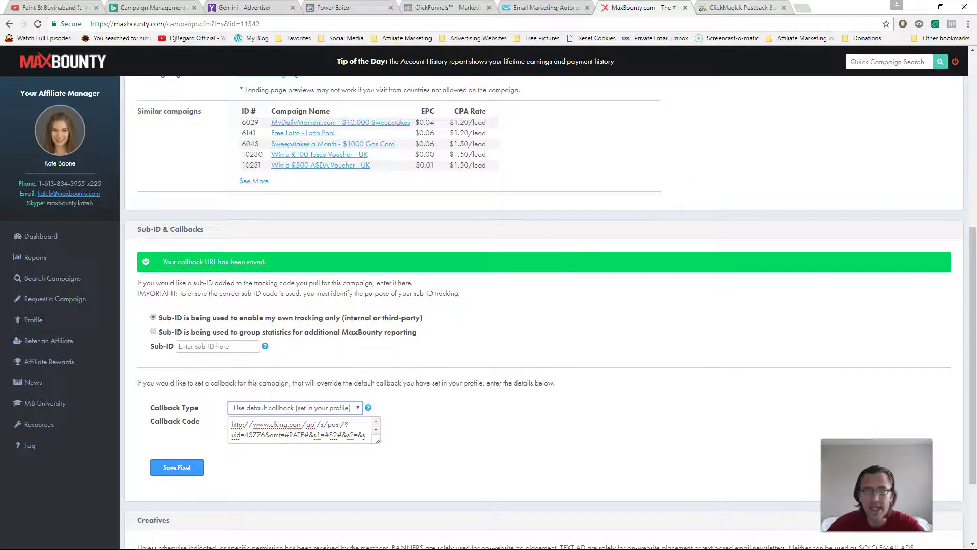
click(741, 7)
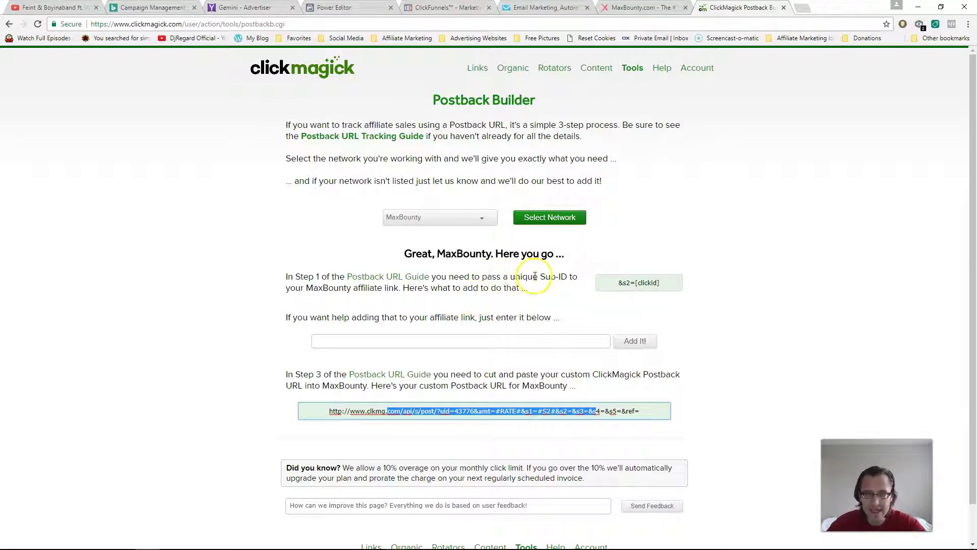
Append &s2=[clickid] to the mac keeper link's Primary URL and save the changes
drag(540, 277, 569, 277)
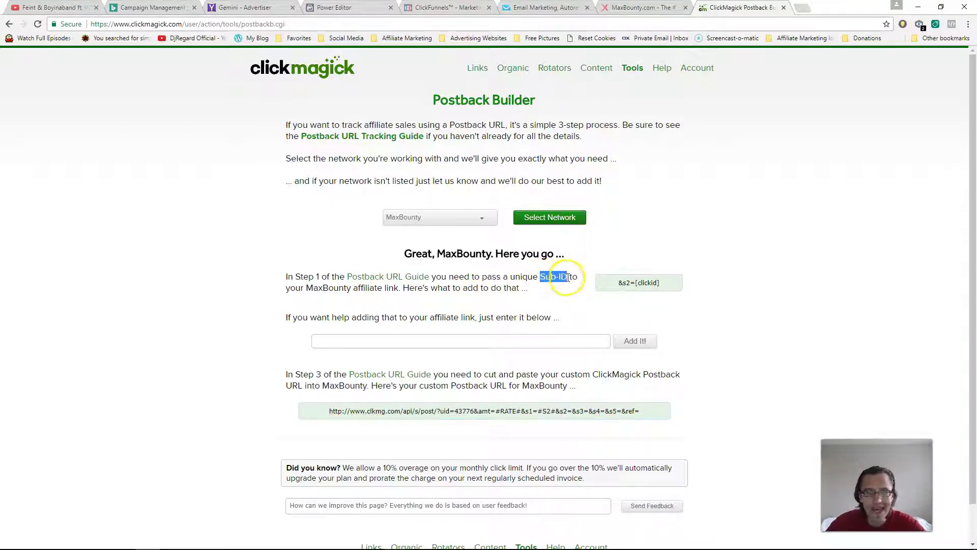
click(636, 282)
key(ctrl+c)
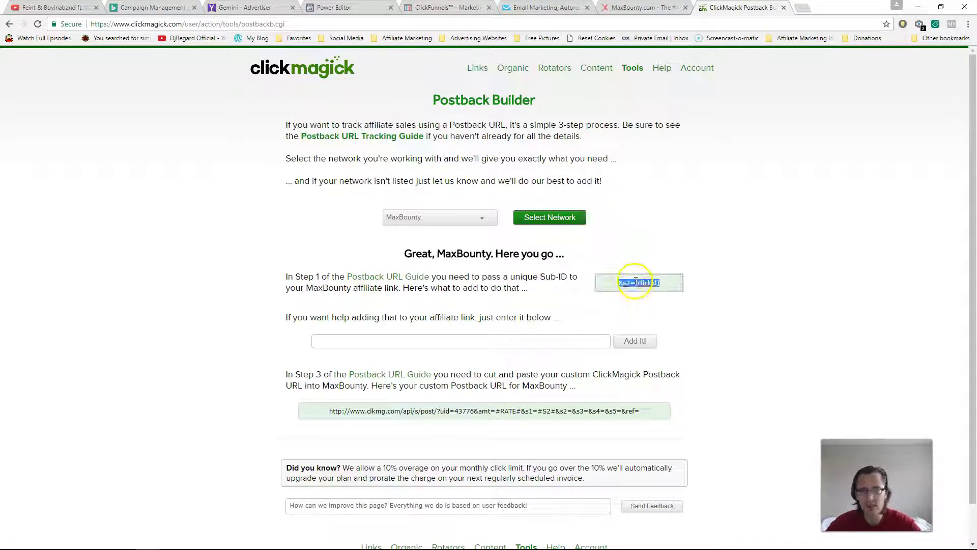
click(477, 67)
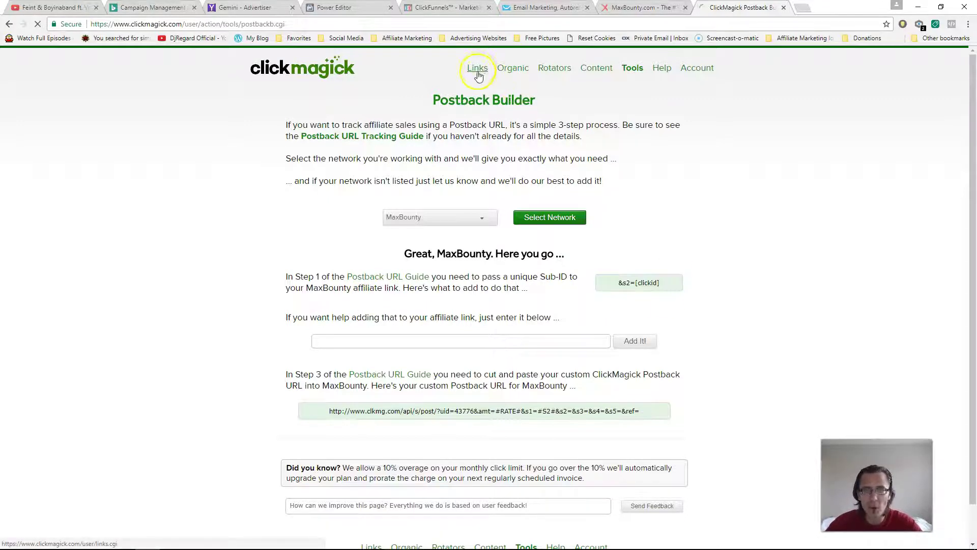
click(285, 260)
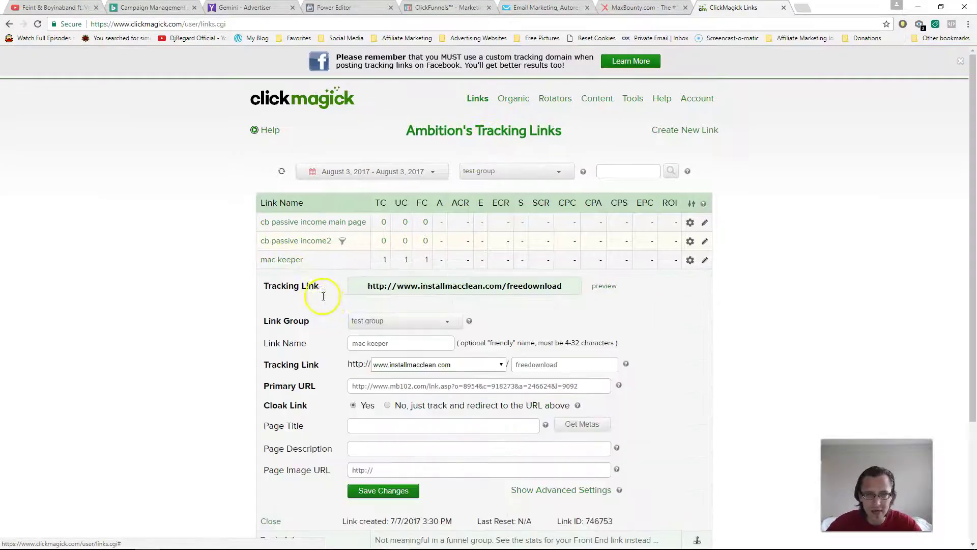
click(591, 386)
key(ctrl+v)
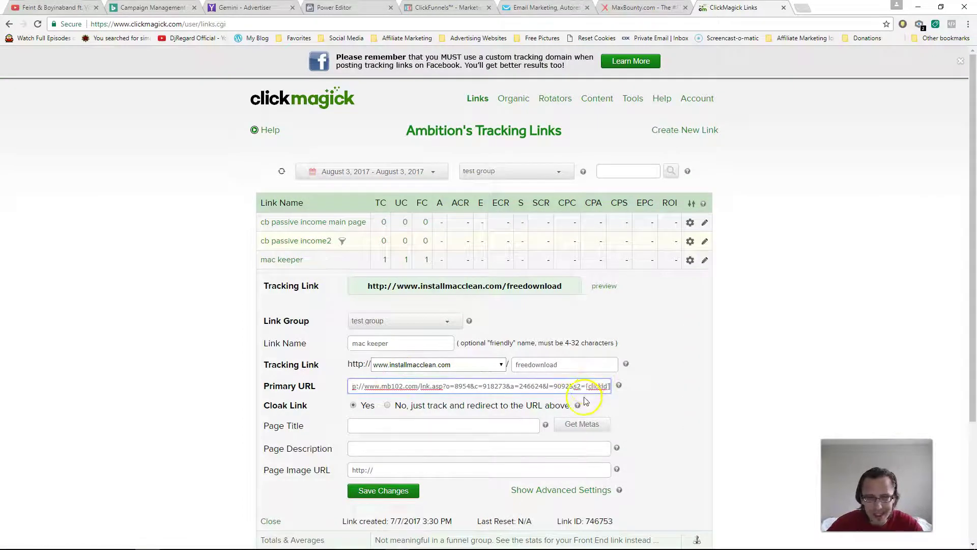
click(382, 491)
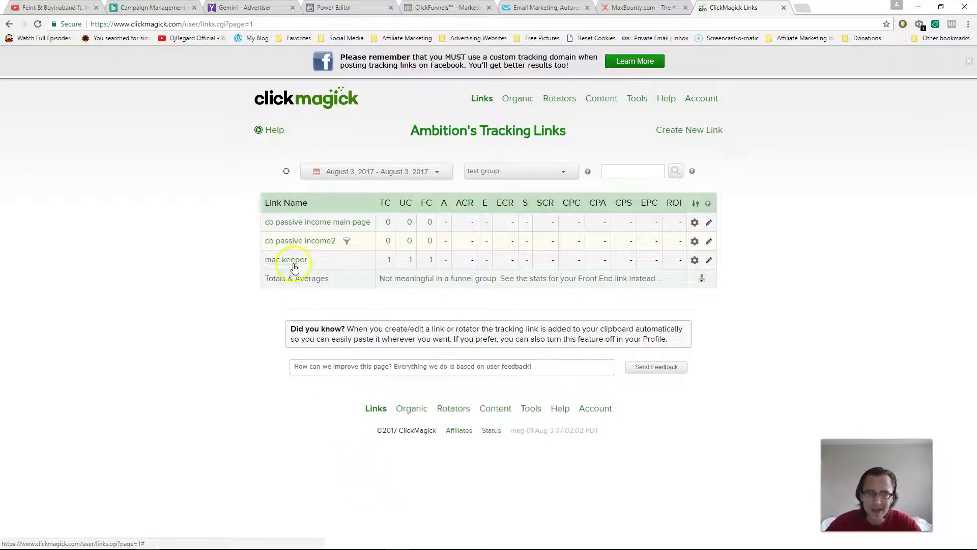
Preview the mac keeper tracking link's MacKeeper download page, then close it
click(292, 261)
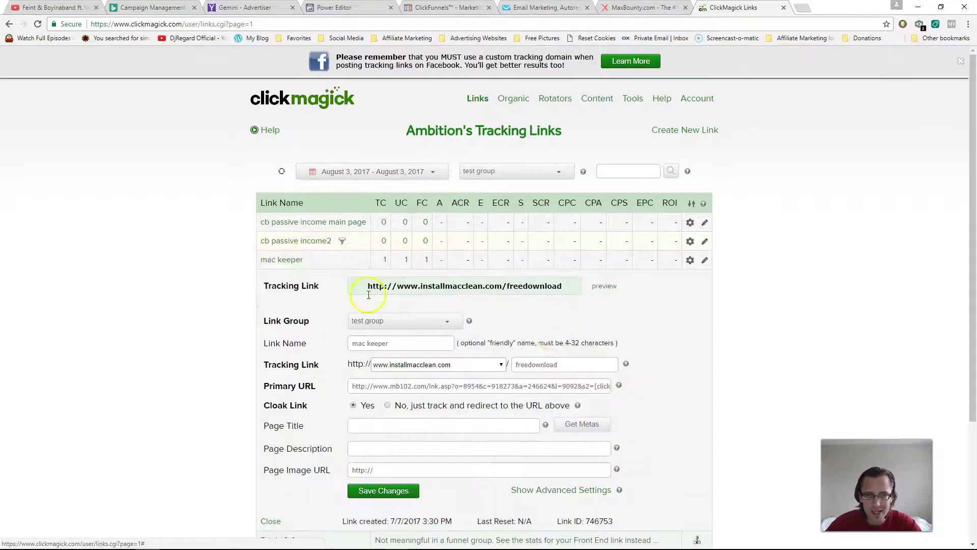
click(602, 284)
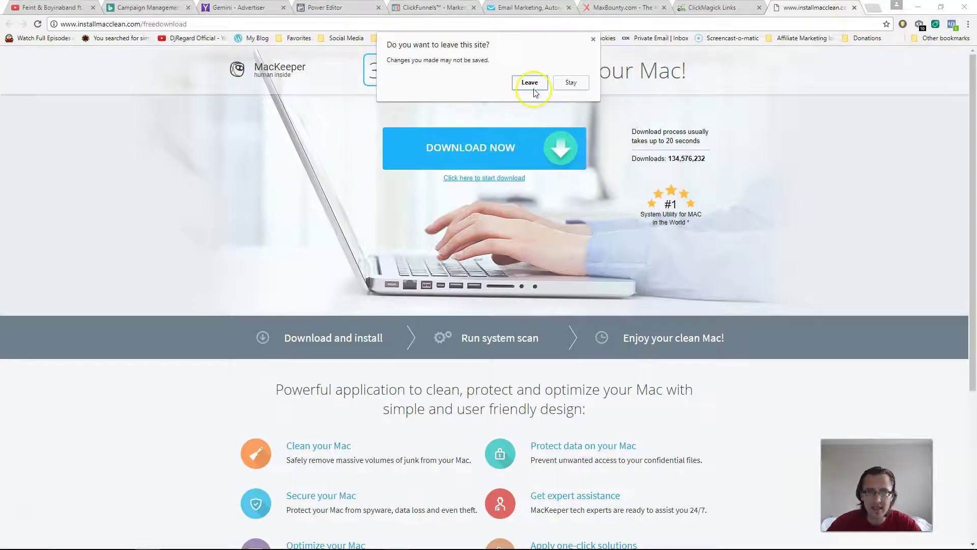
click(530, 83)
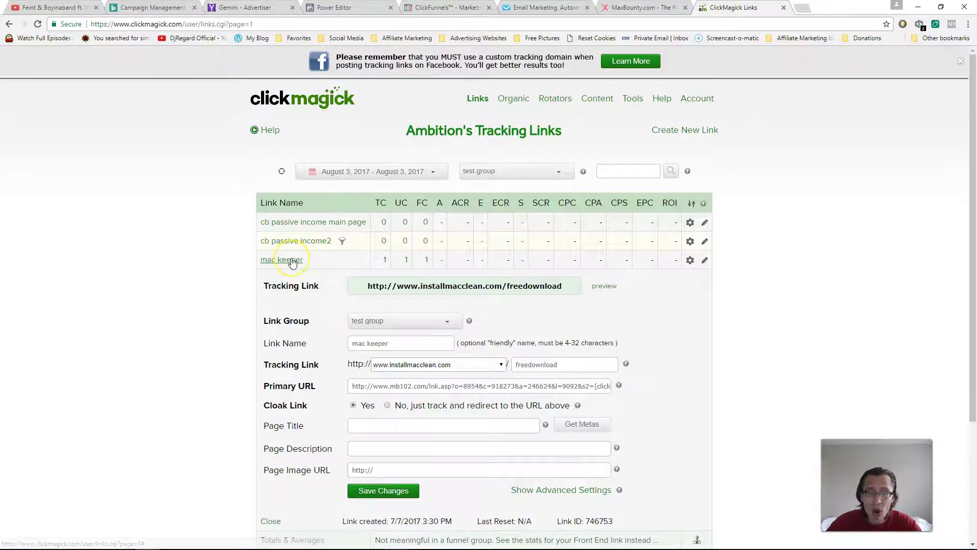
mouse_move(292, 262)
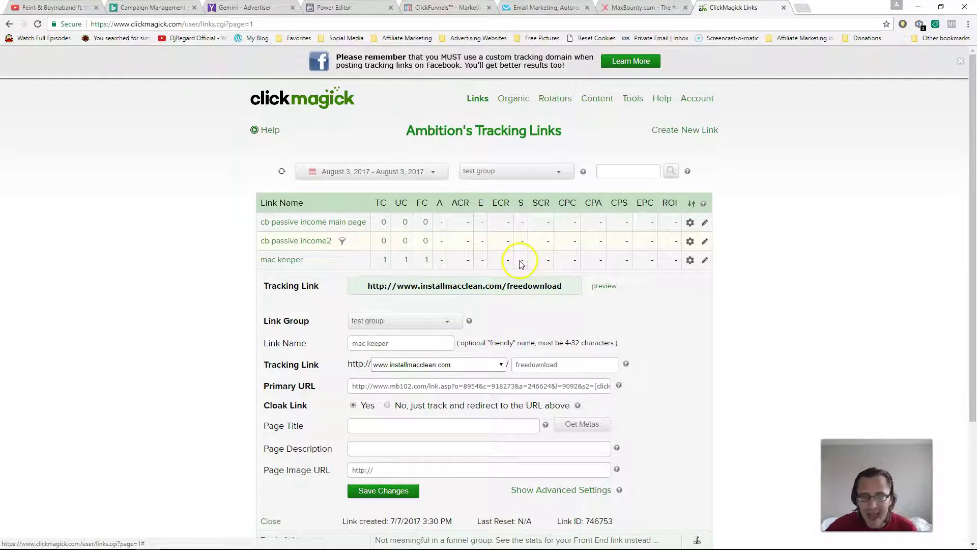
Show the mac keeper link's sales details, reporting 0 sales for August 3, 2017
drag(520, 264, 549, 260)
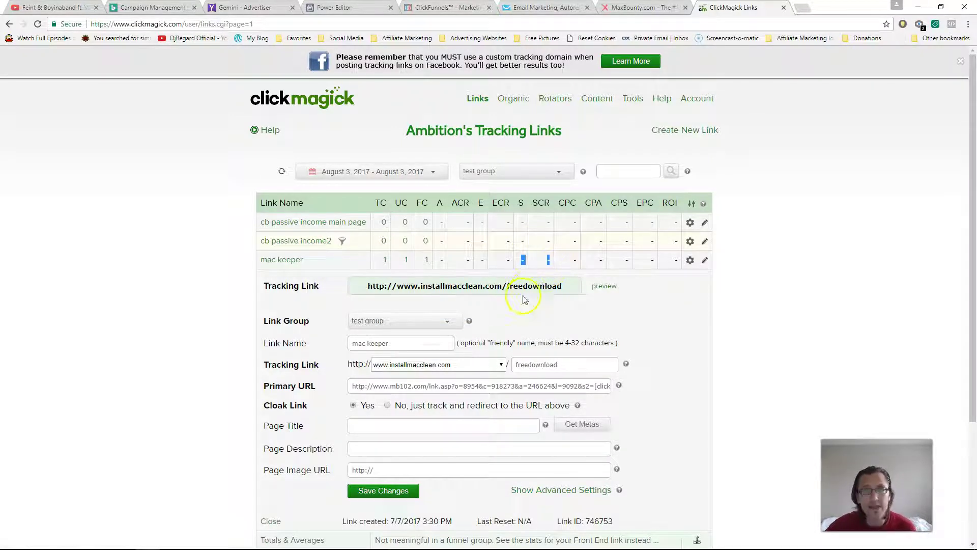
click(523, 261)
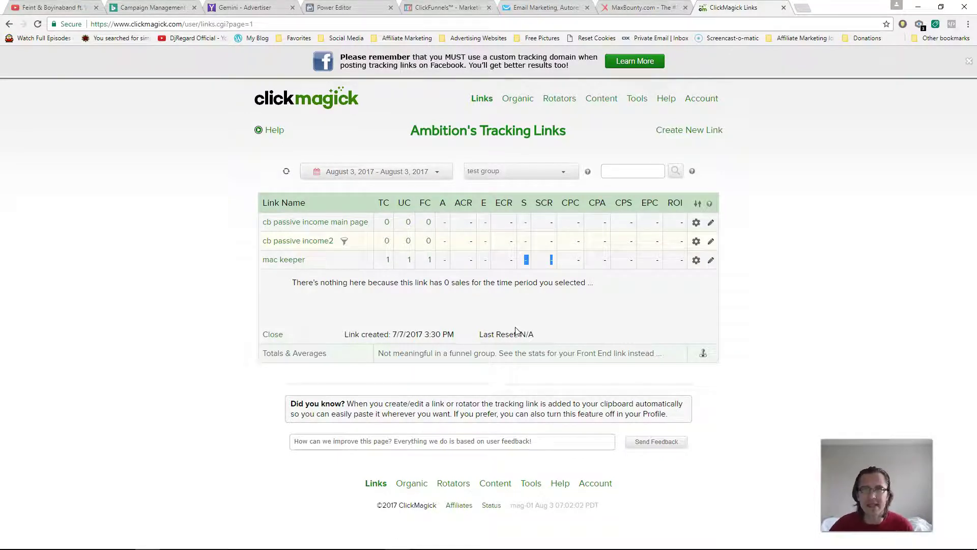
click(633, 8)
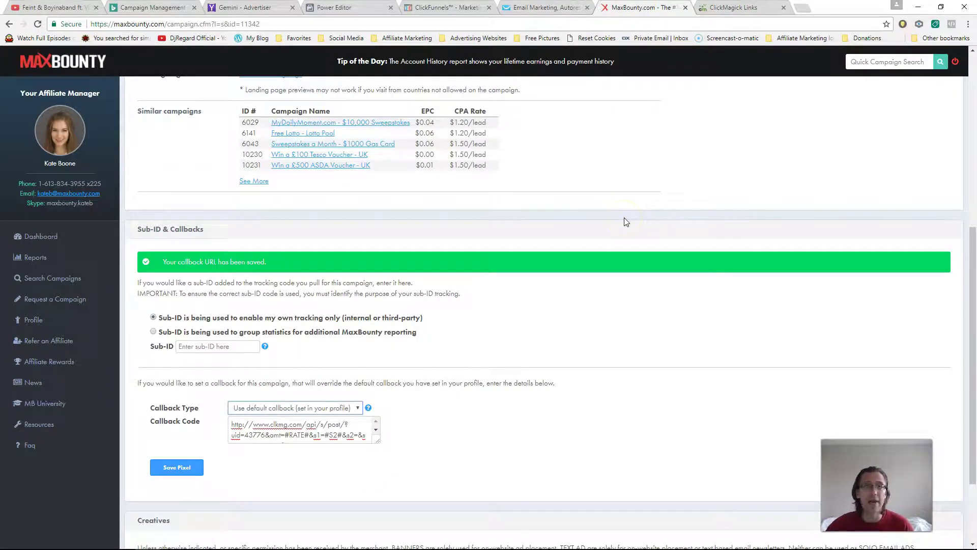
key(ctrl+Tab)
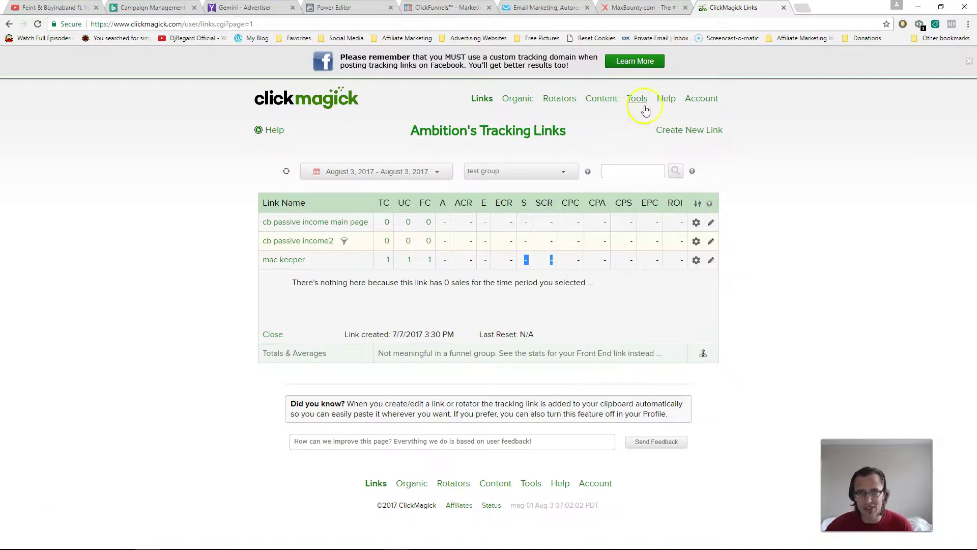
click(666, 100)
click(665, 100)
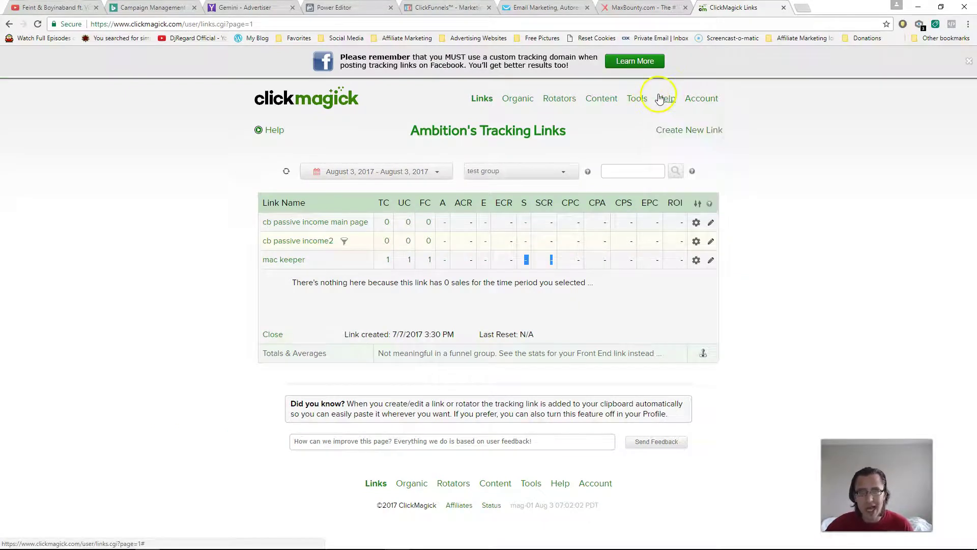
click(168, 232)
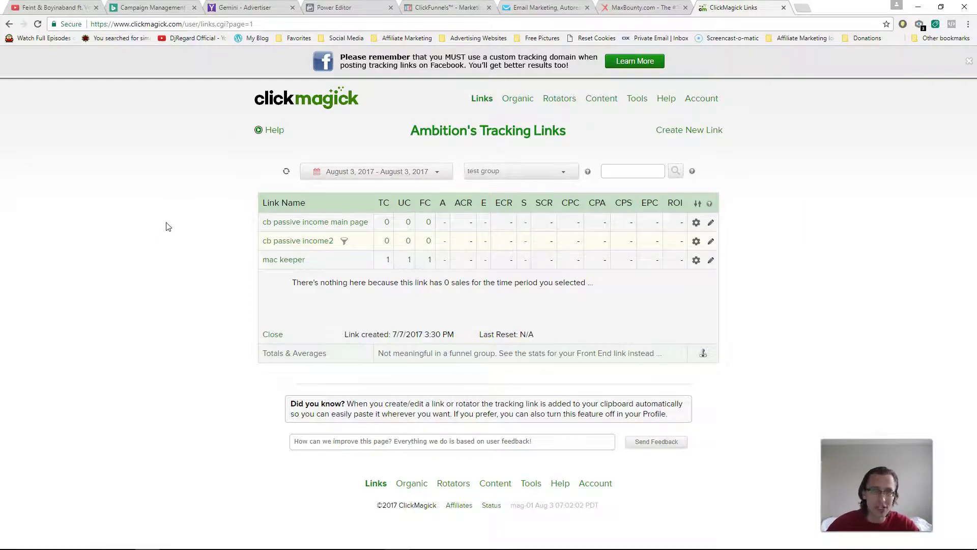
click(173, 220)
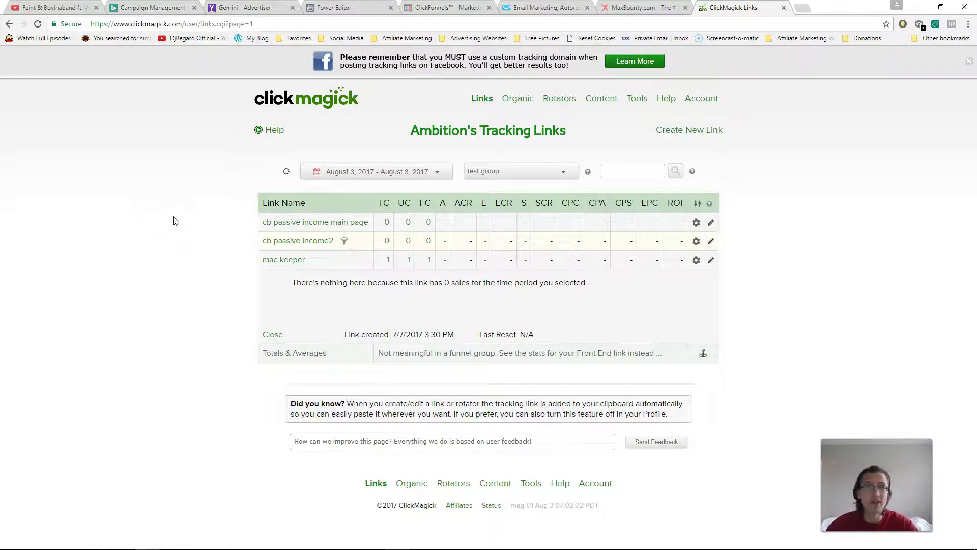